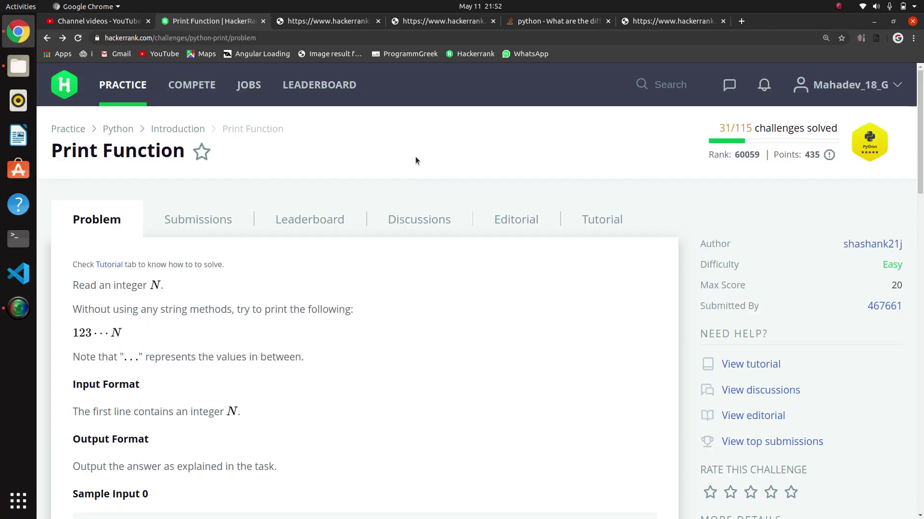
scroll(326, 149, "down", 5)
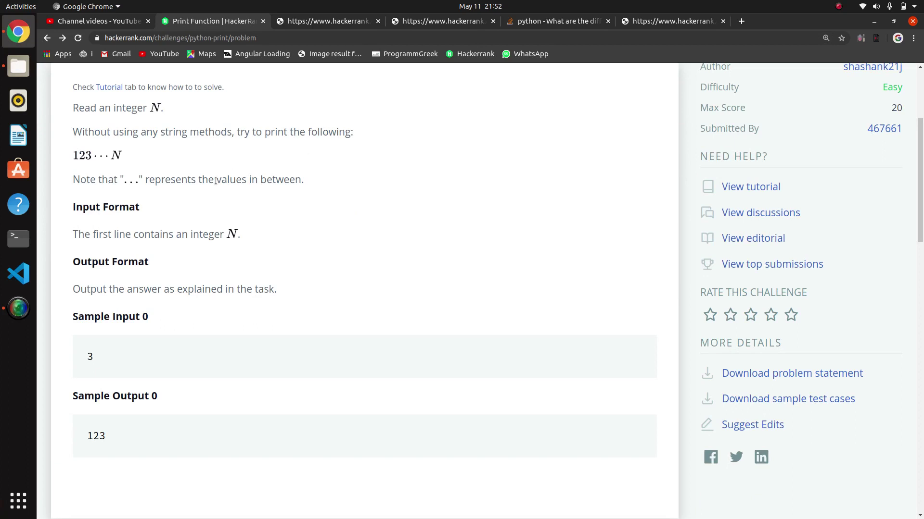
scroll(216, 180, "down", 3)
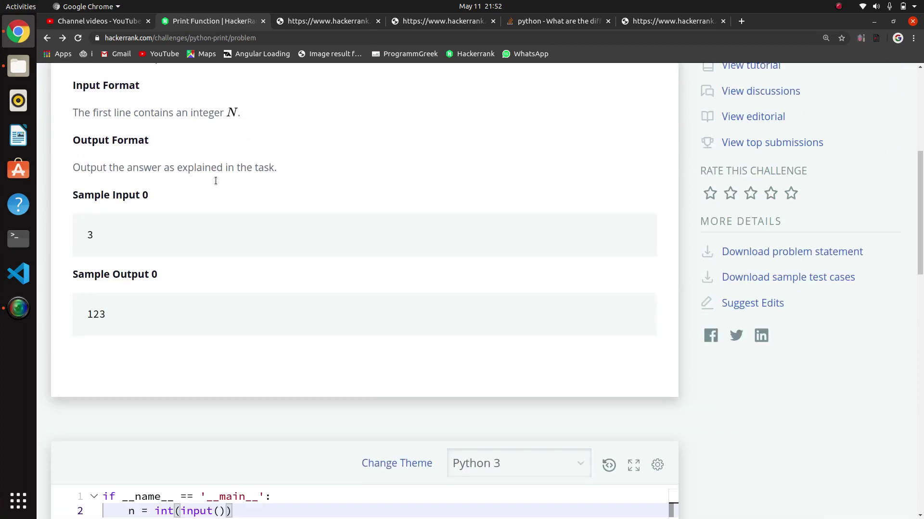
- Review the sample input 3 and the expected output 123 in the problem statement
double_click(90, 235)
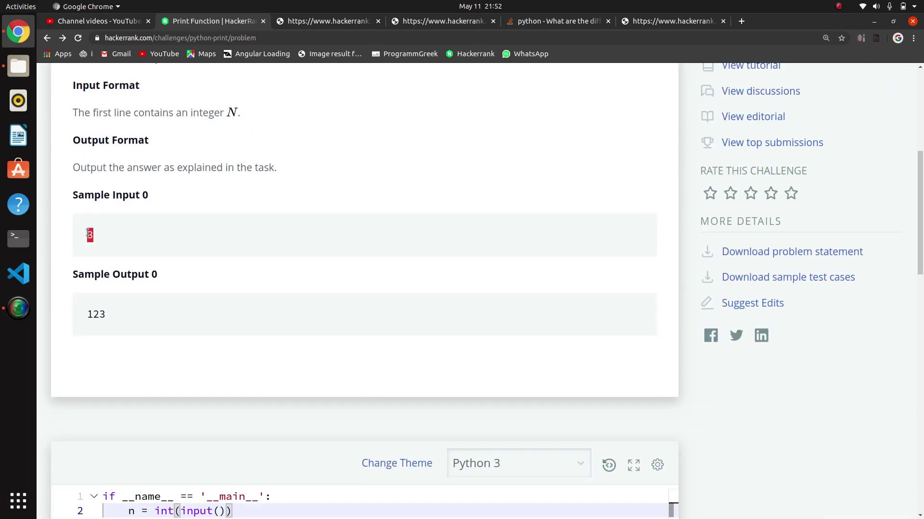
left_click(102, 310)
double_click(102, 311)
scroll(102, 310, "up", 4)
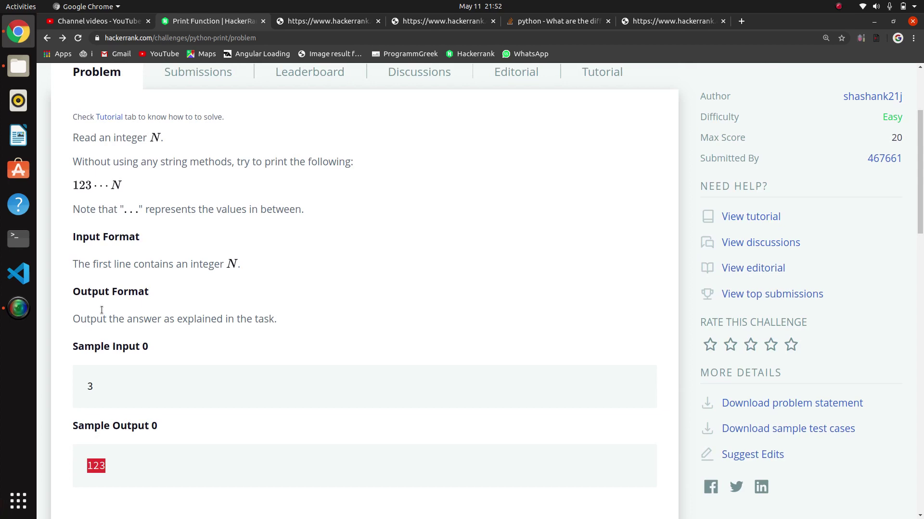
scroll(102, 311, "down", 3)
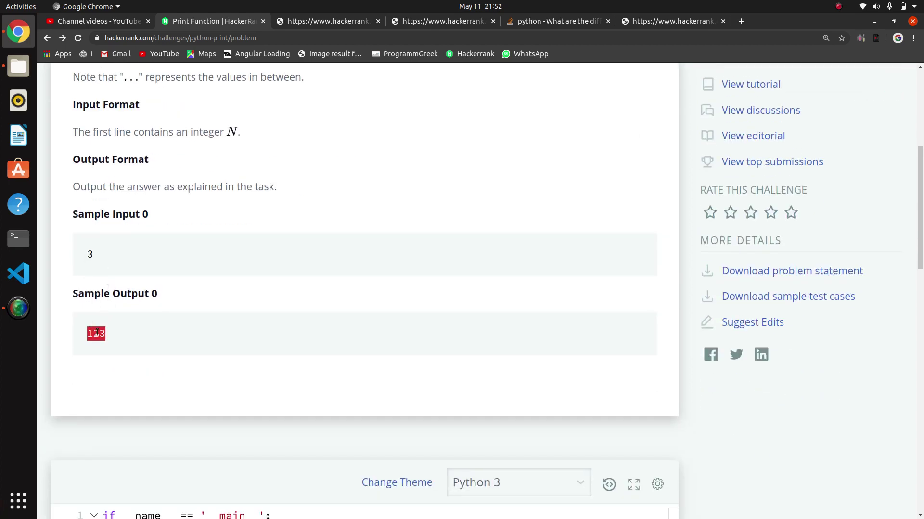
scroll(97, 336, "down", 3)
scroll(97, 337, "up", 4)
scroll(97, 337, "up", 4)
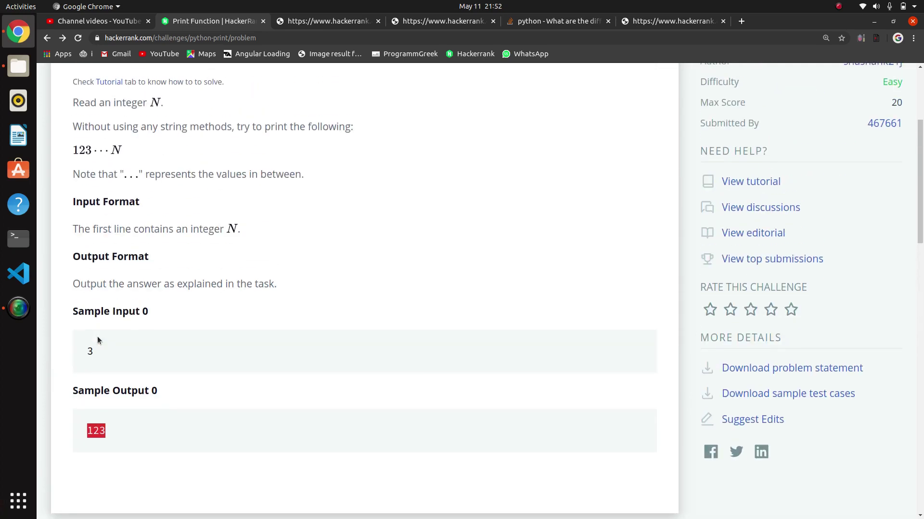
scroll(97, 336, "down", 8)
- Add a new indented line 3 below n = int(input()), rechecking the expected output 123
left_click(127, 311)
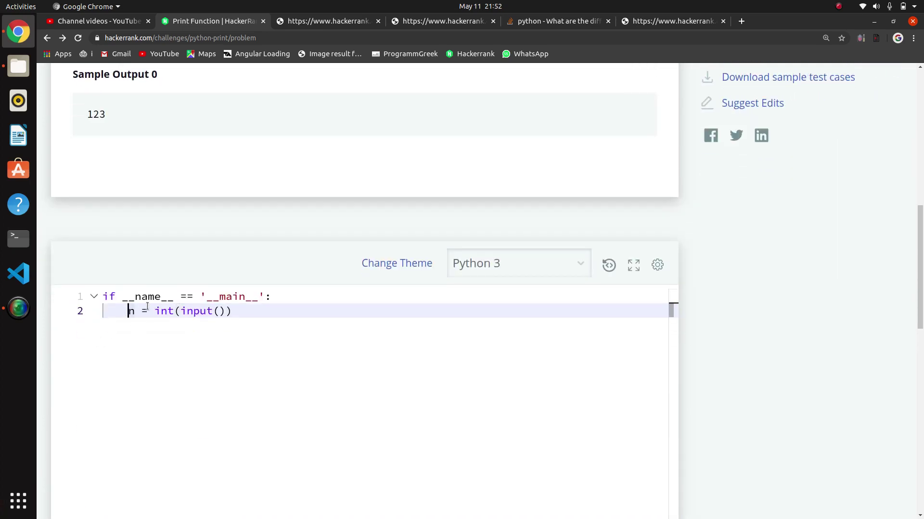
key("End")
key("Return")
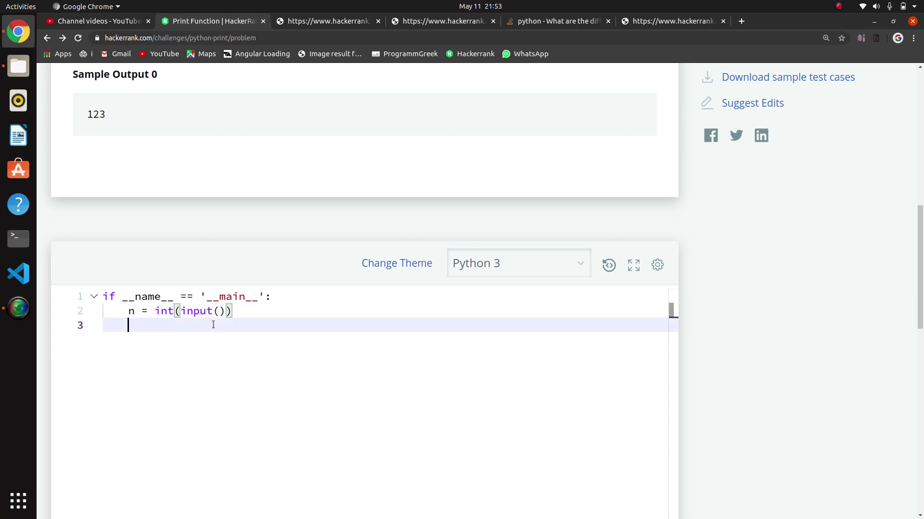
double_click(96, 112)
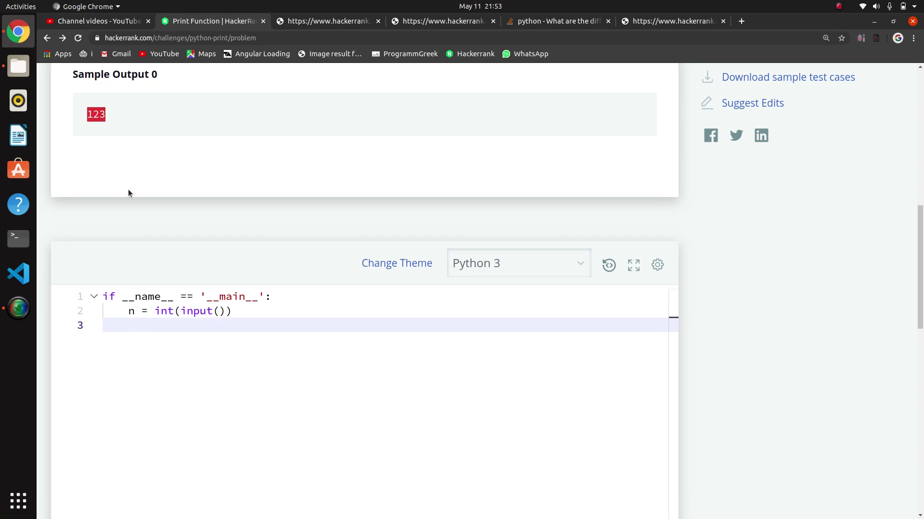
left_click(132, 327)
type("pr")
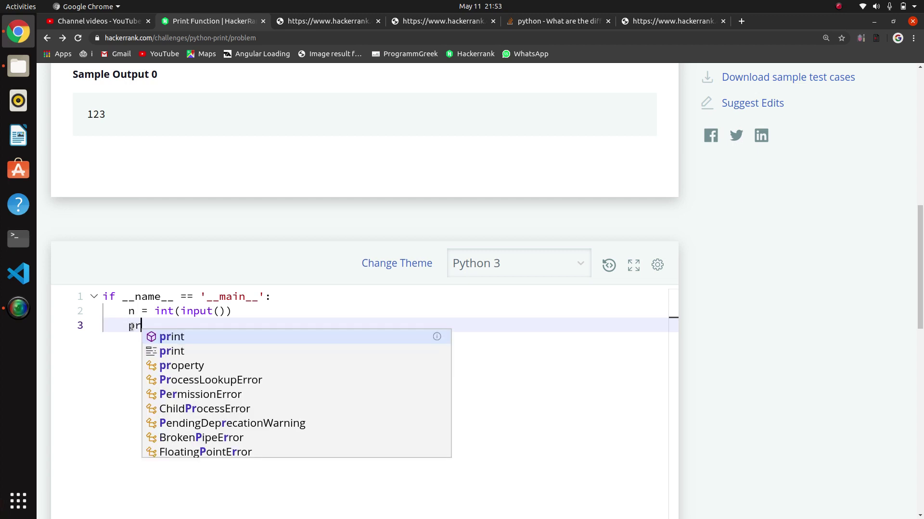
type("int(")
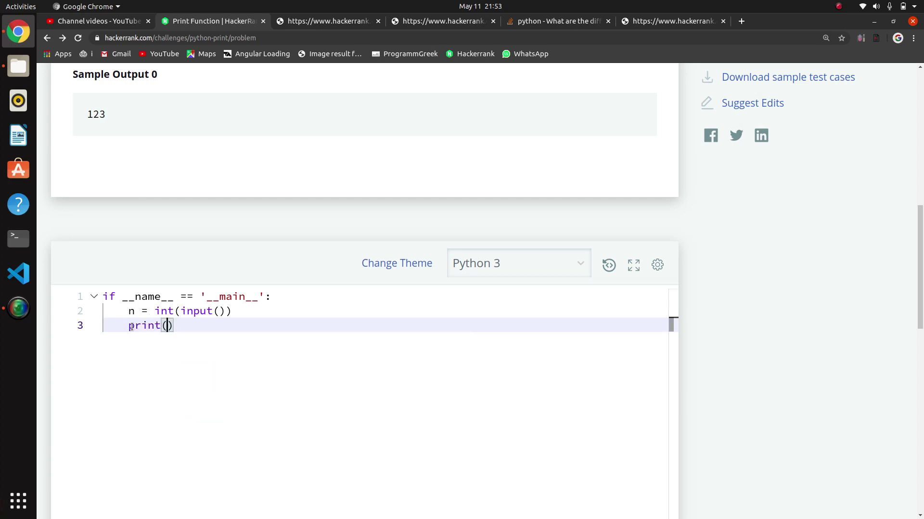
type("range")
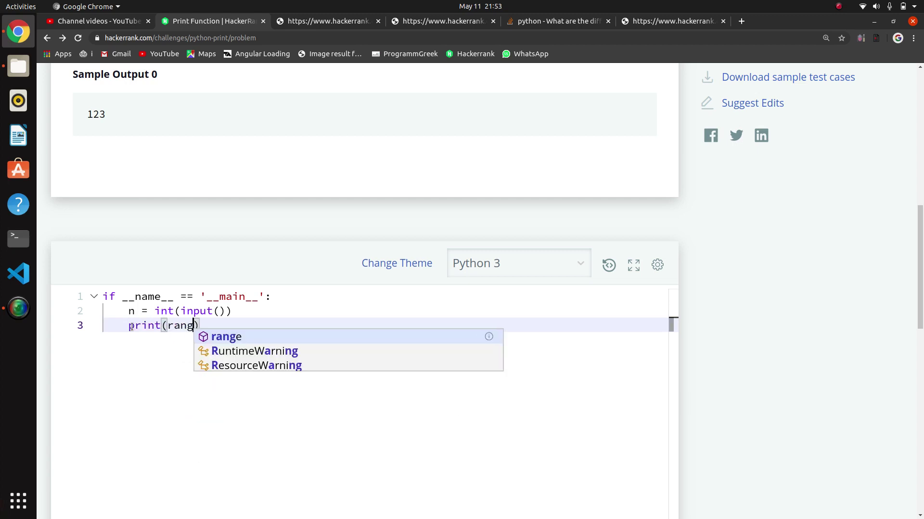
type("(")
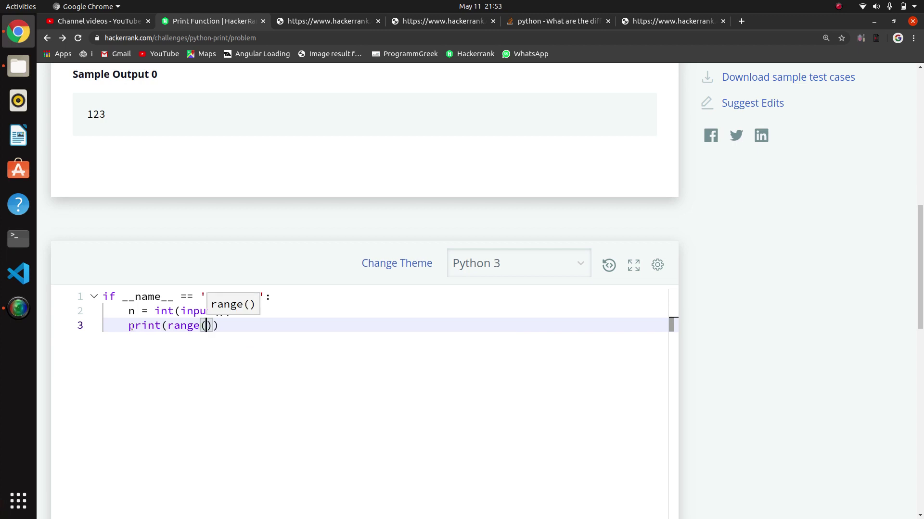
type("1,")
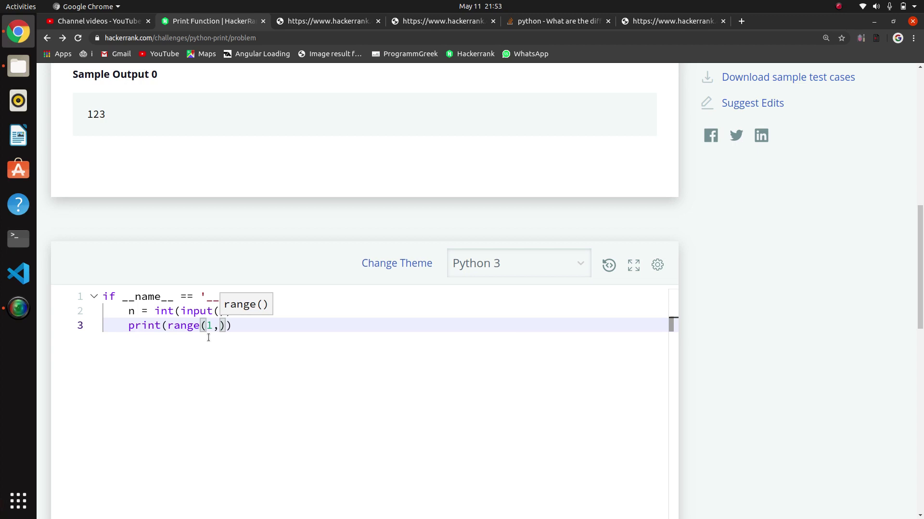
type("n")
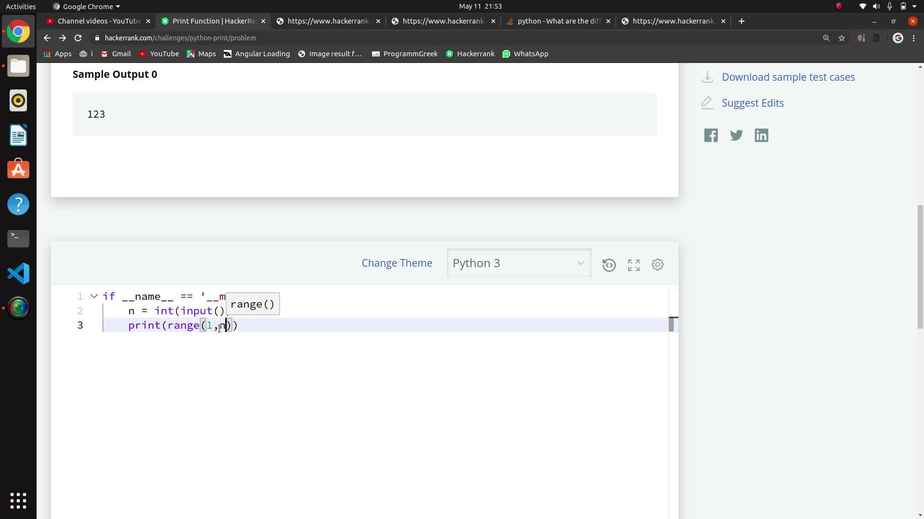
type("+1")
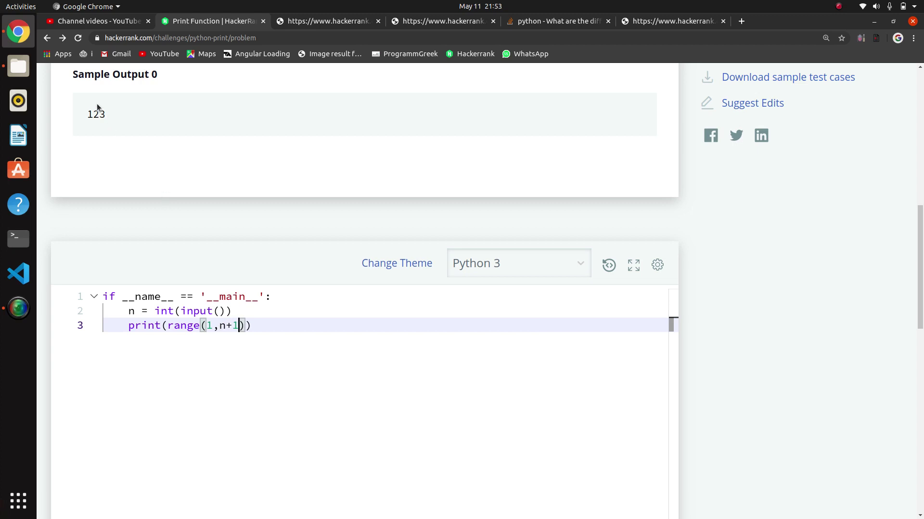
- Position the cursor in print(range(1,n+1)) to add the unpacking star after print(
left_click(244, 322)
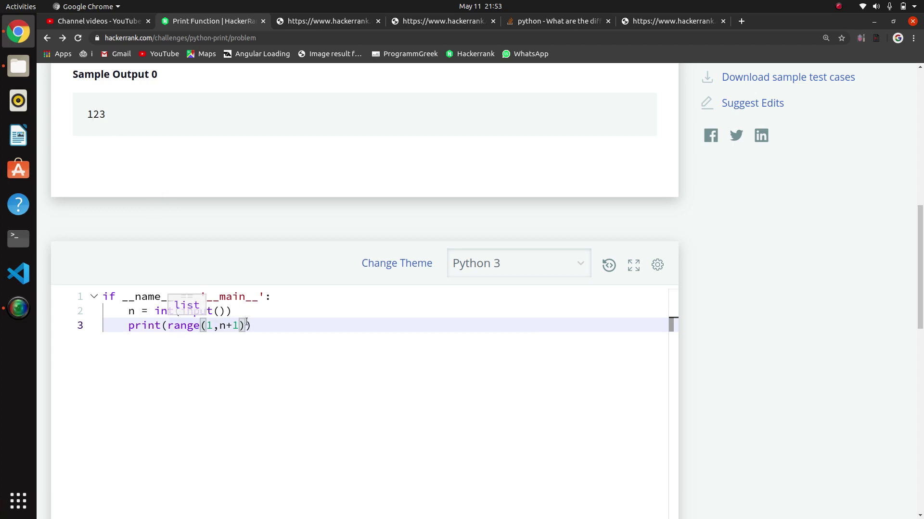
left_click(163, 326)
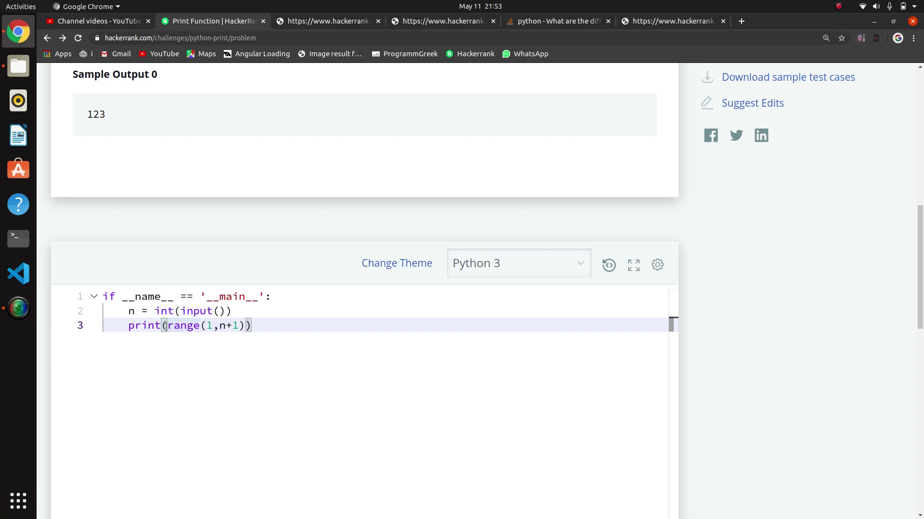
type("*")
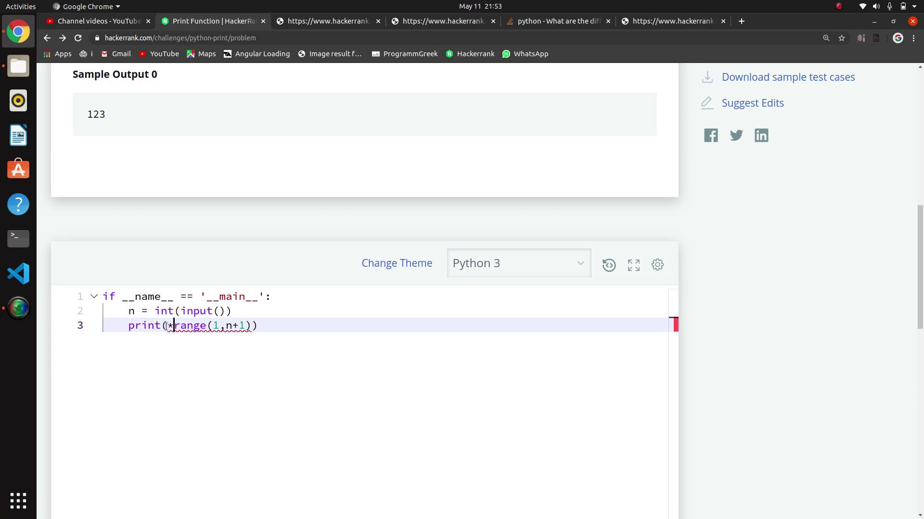
- Place the cursor before the final parenthesis to add sep='' after the unpacked range
double_click(205, 326)
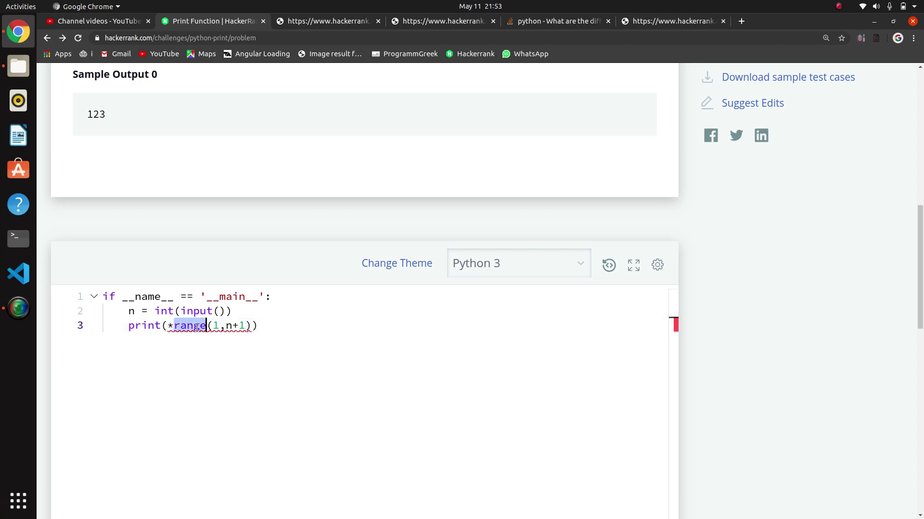
left_click(253, 325)
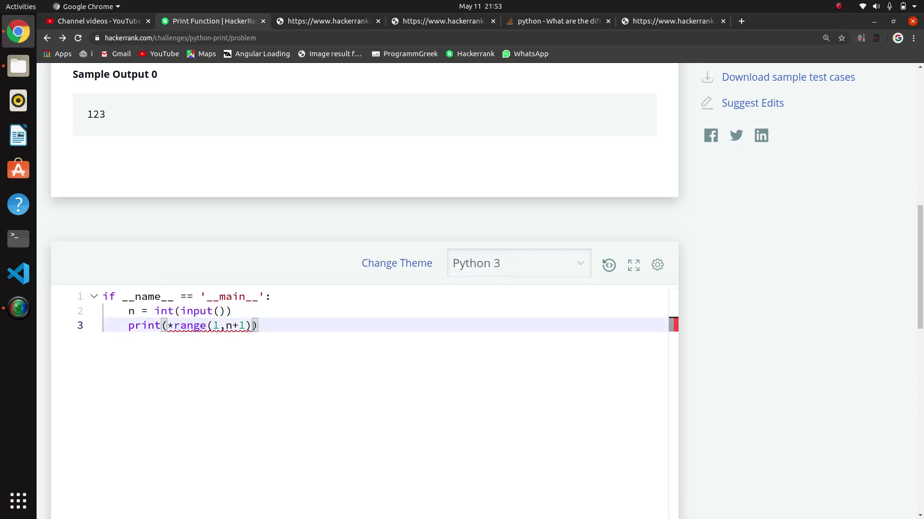
type(",")
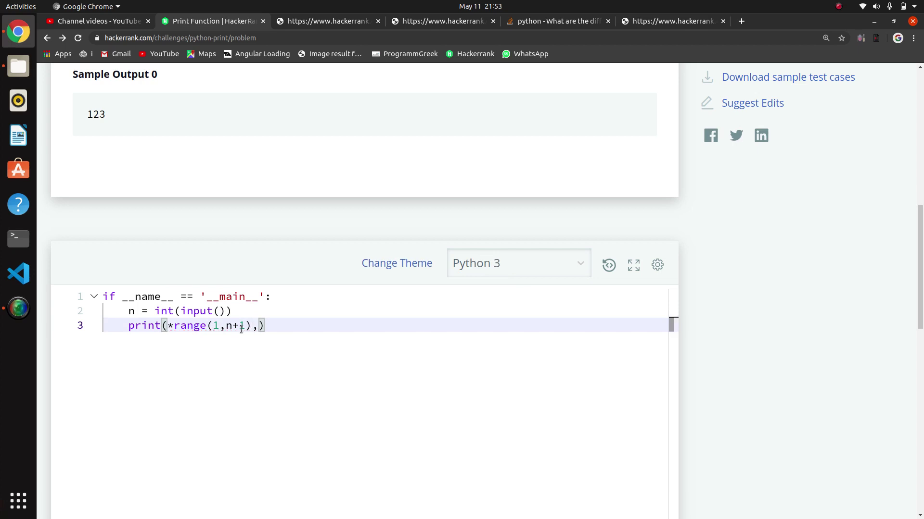
type("se")
type("p")
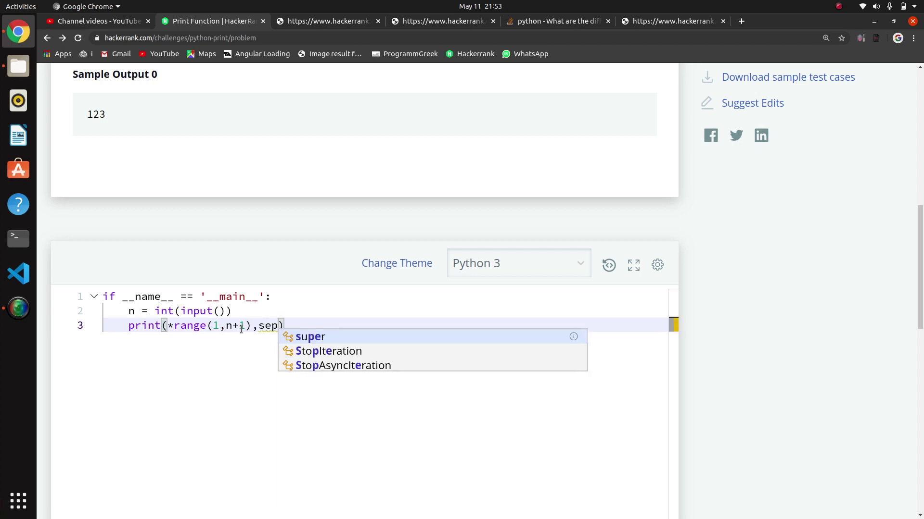
mouse_move(269, 326)
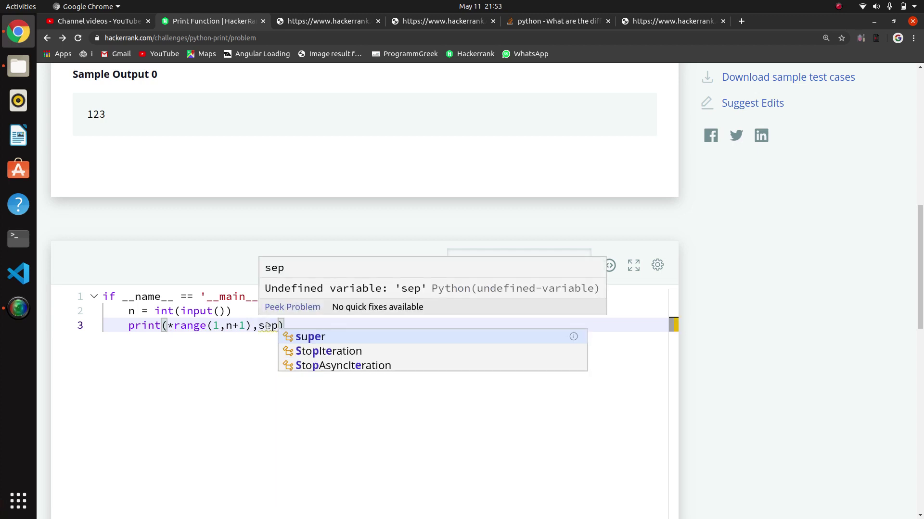
type("=")
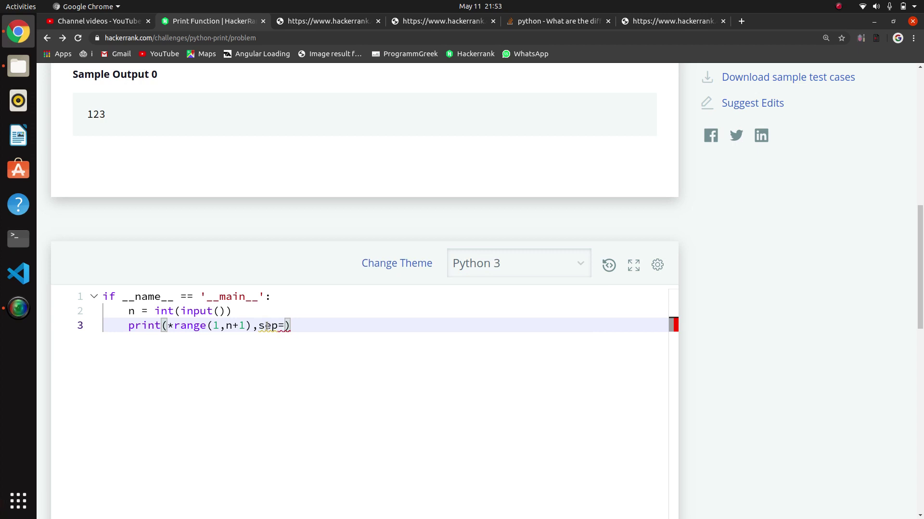
type("'")
scroll(295, 326, "down", 5)
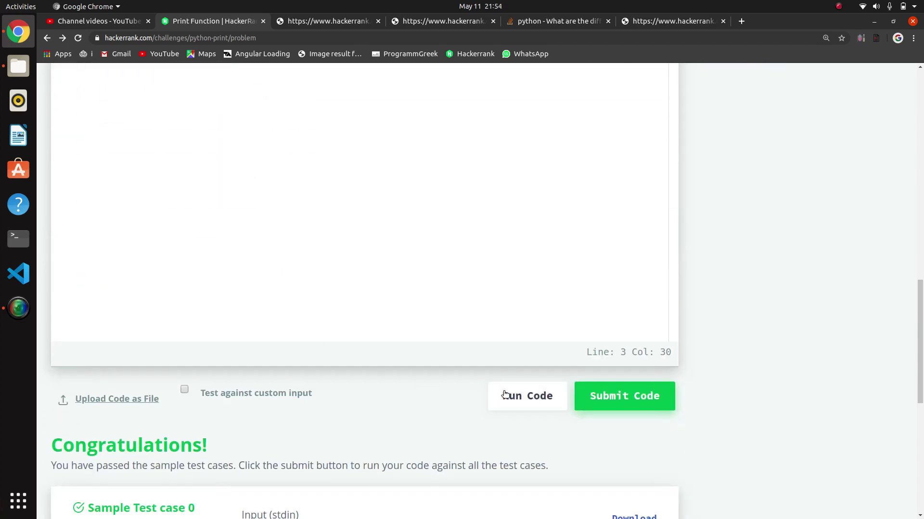
- Run the solution on the sample test case, then submit it against all test cases
left_click(503, 395)
scroll(398, 132, "up", 4)
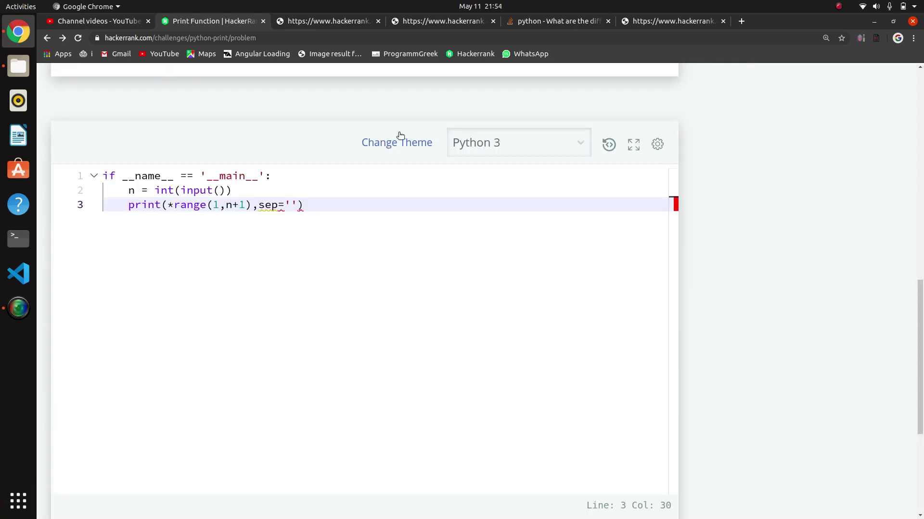
scroll(399, 136, "down", 3)
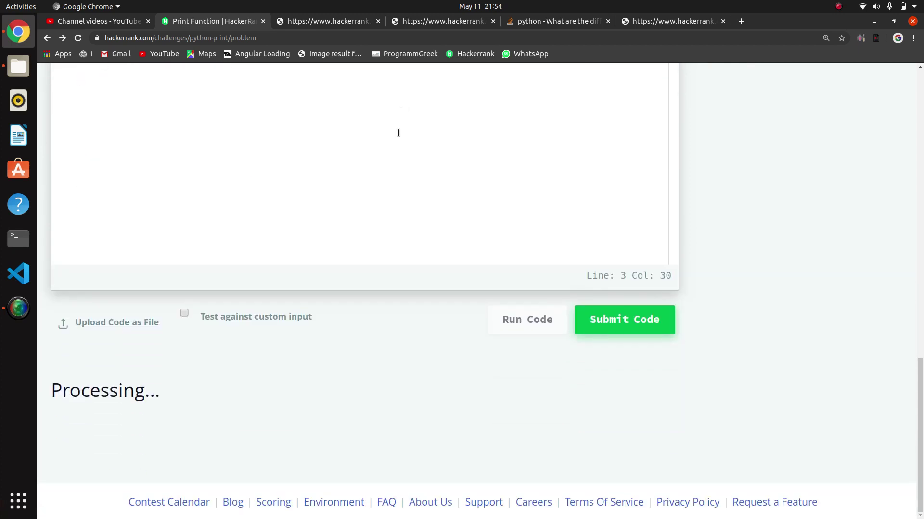
scroll(398, 133, "down", 5)
scroll(399, 133, "up", 1)
scroll(398, 132, "up", 2)
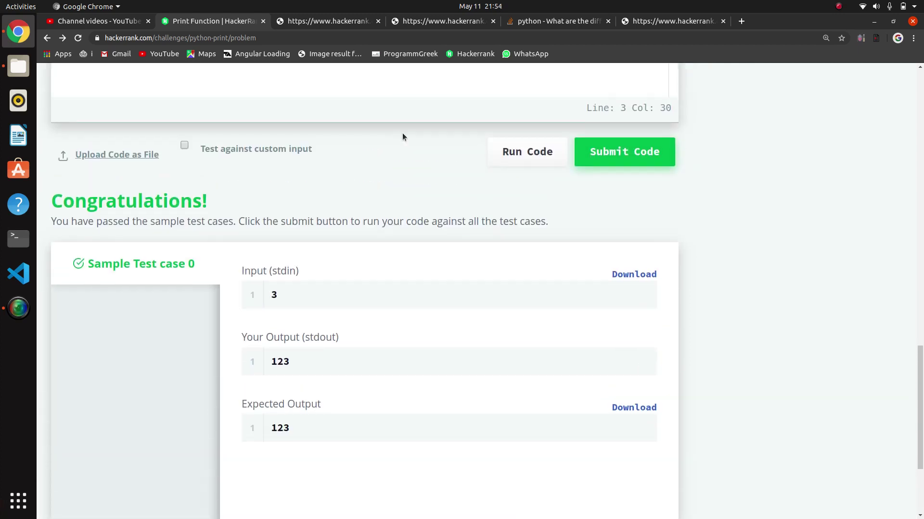
left_click(608, 161)
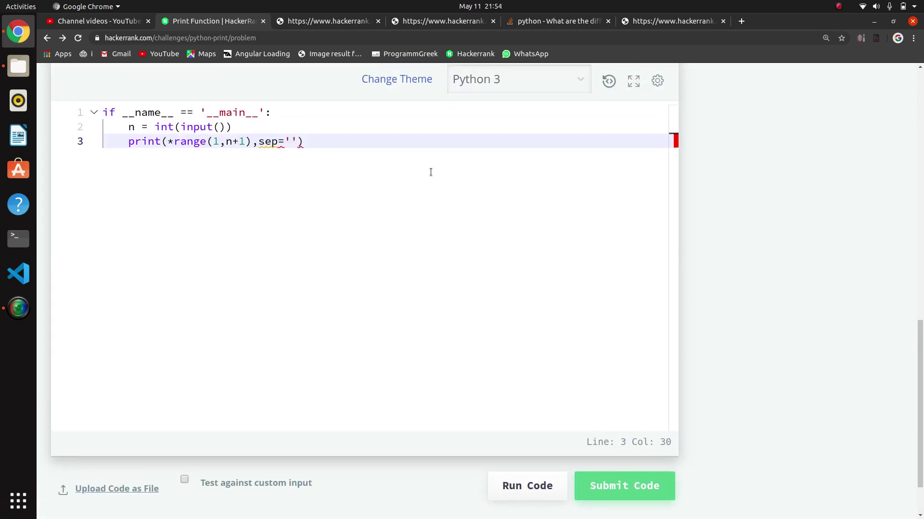
scroll(268, 176, "up", 4)
scroll(268, 176, "up", 1)
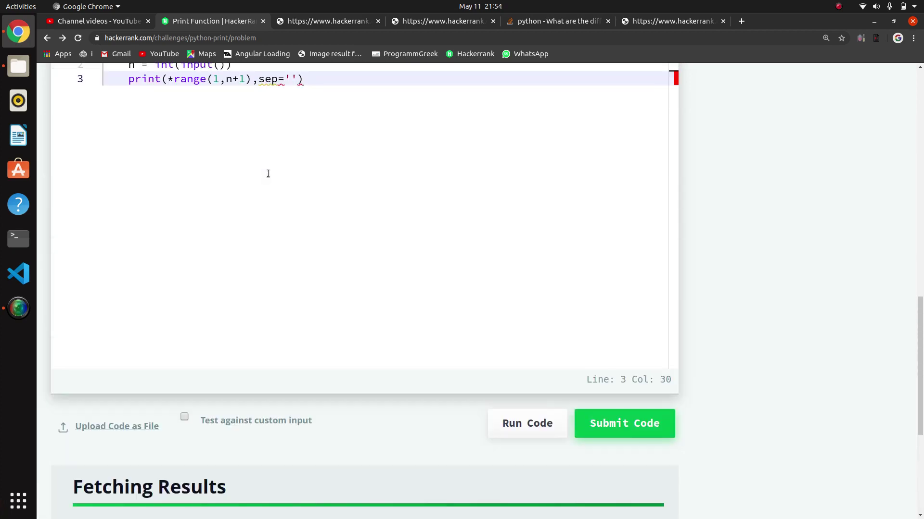
scroll(268, 177, "up", 4)
- Go over the sep='' argument at the end of the print line
left_click(275, 264)
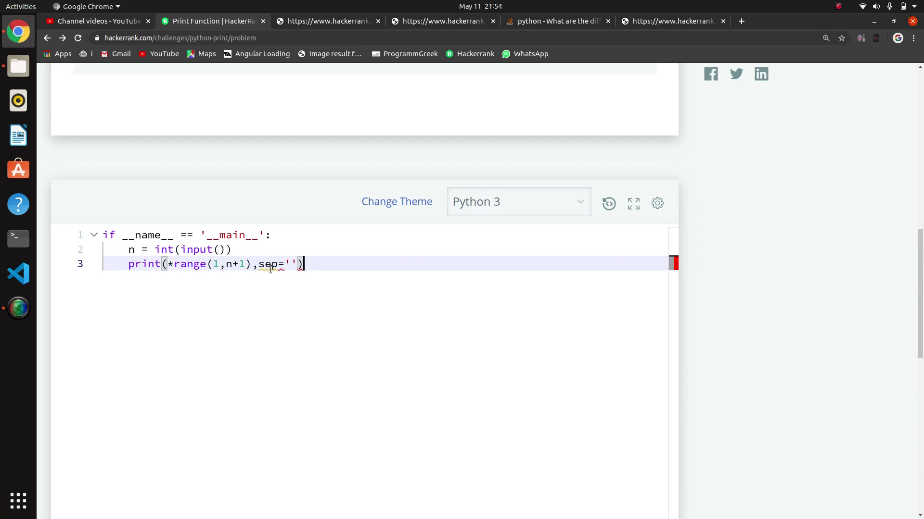
left_click(277, 265)
mouse_move(271, 265)
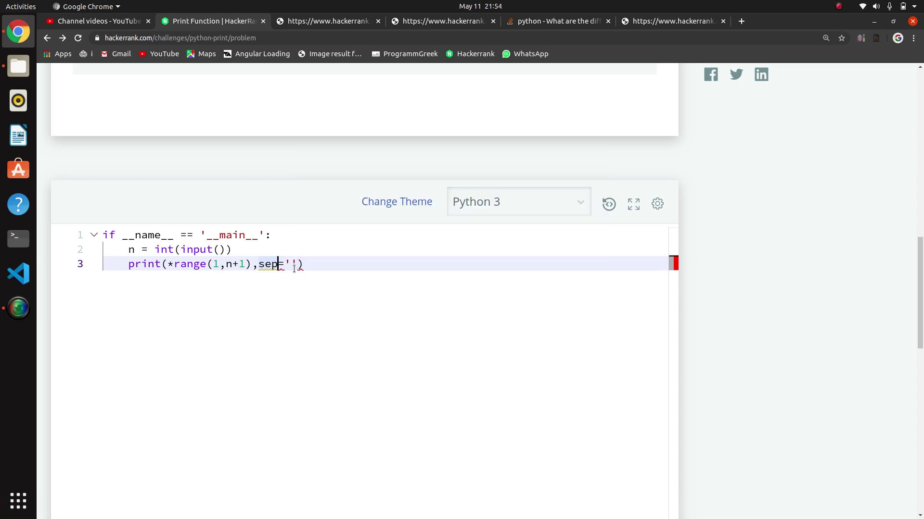
left_click(279, 264)
key("End")
- Select range, the unpacking star and range(1,n+1) in turn, then start line 4 below
double_click(186, 264)
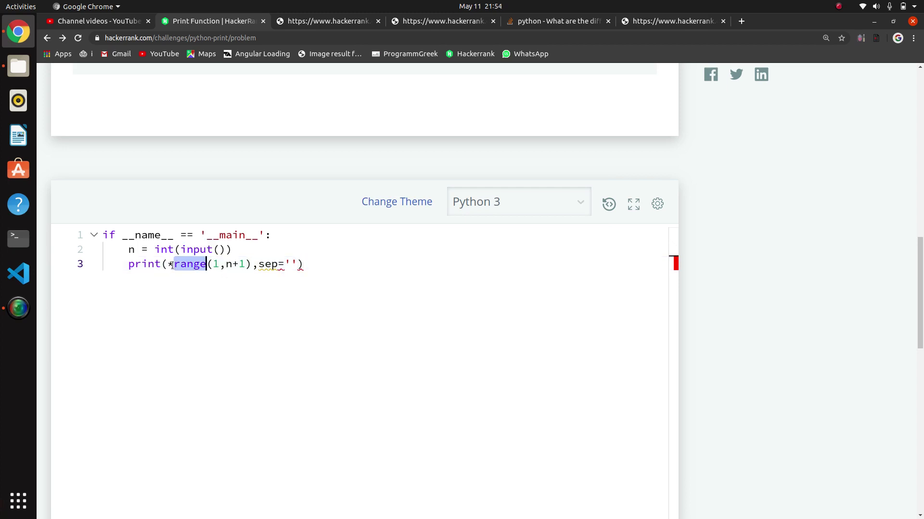
triple_click(171, 264)
left_click_drag(173, 264, 160, 264)
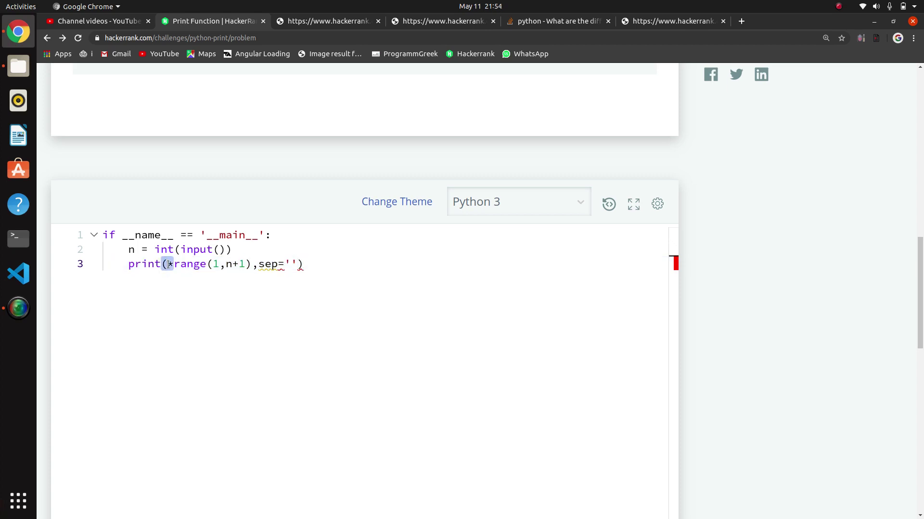
mouse_move(241, 259)
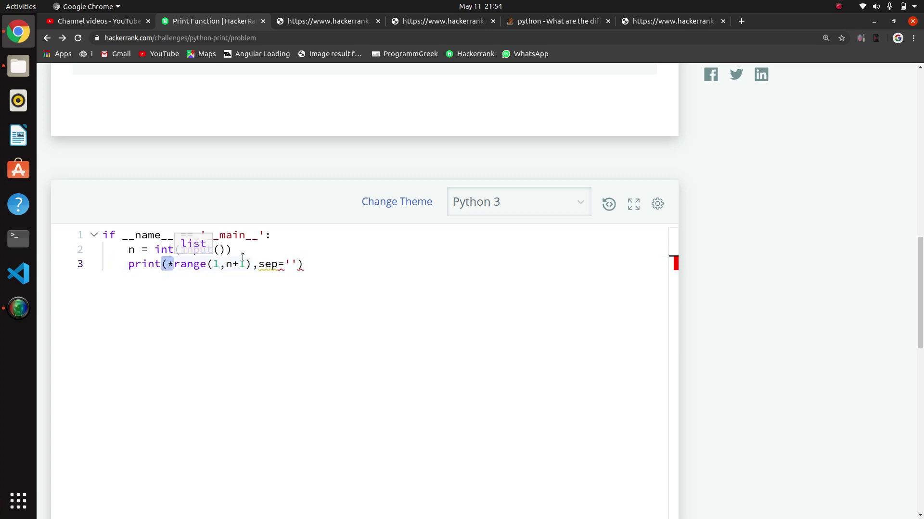
left_click_drag(245, 264, 174, 265)
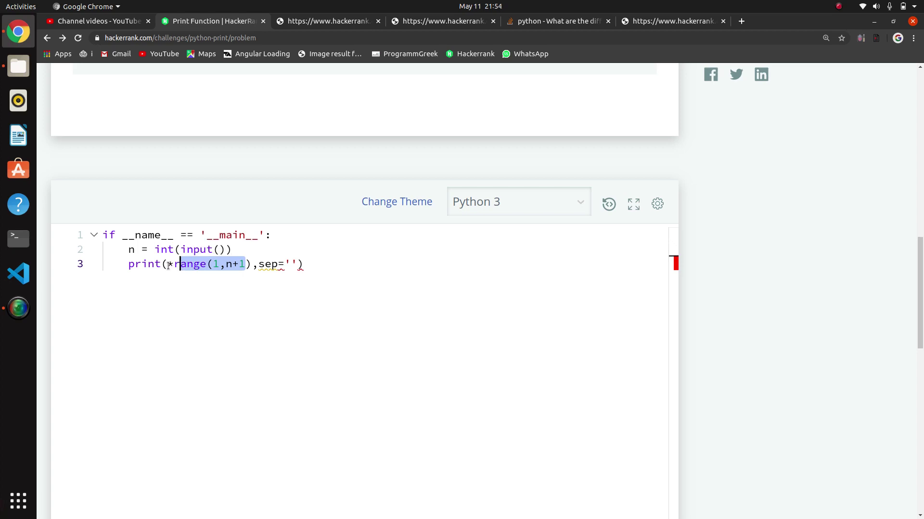
left_click(204, 291)
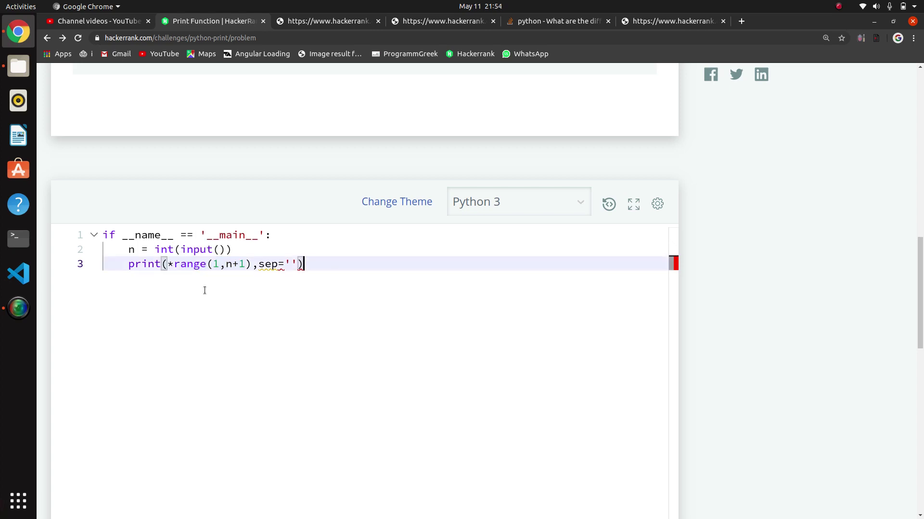
key("Return")
type("1")
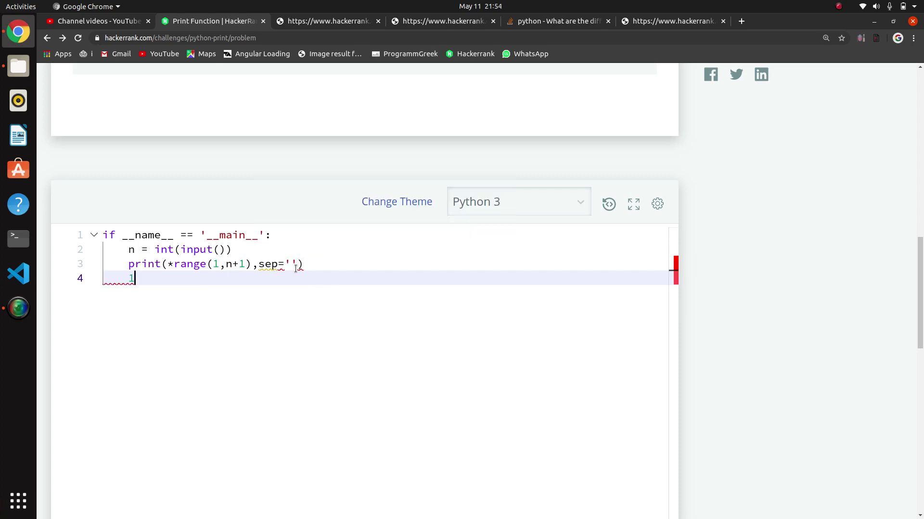
left_click_drag(304, 264, 279, 266)
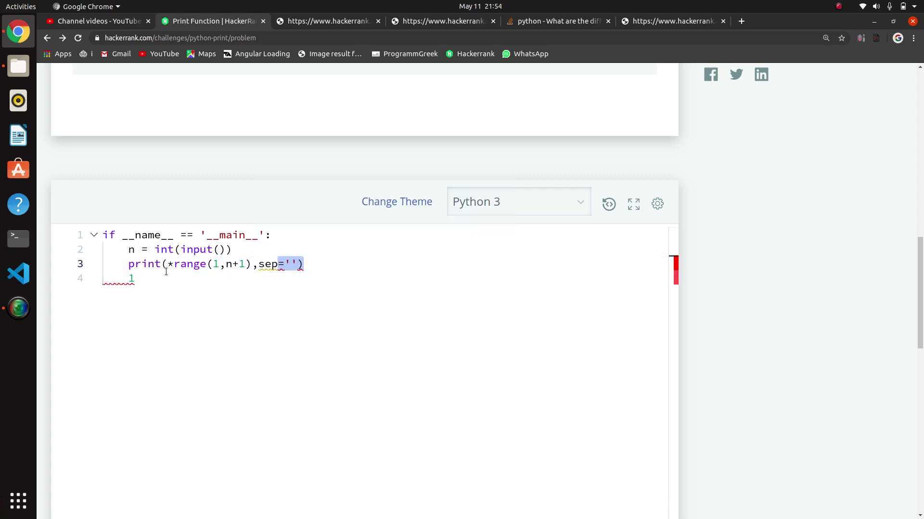
left_click(139, 279)
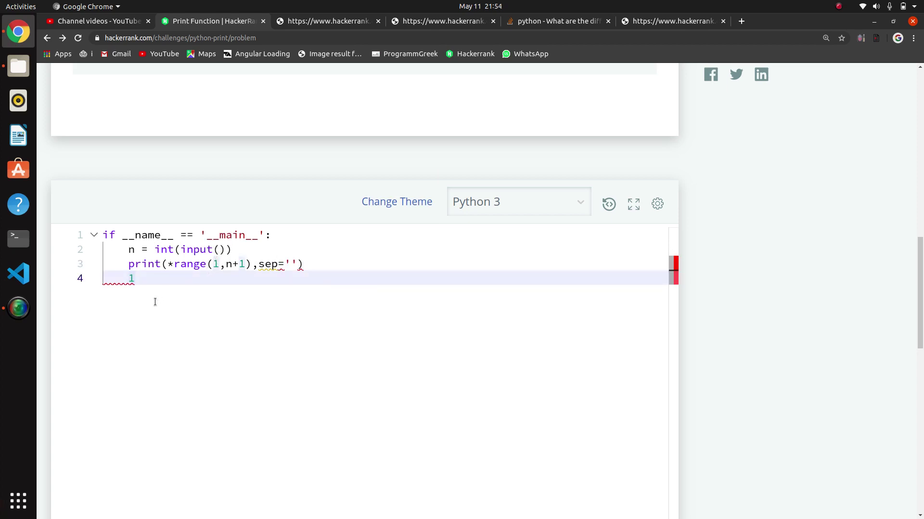
type("23")
key("BackSpace")
key("BackSpace")
key("BackSpace")
key("BackSpace")
left_click(840, 6)
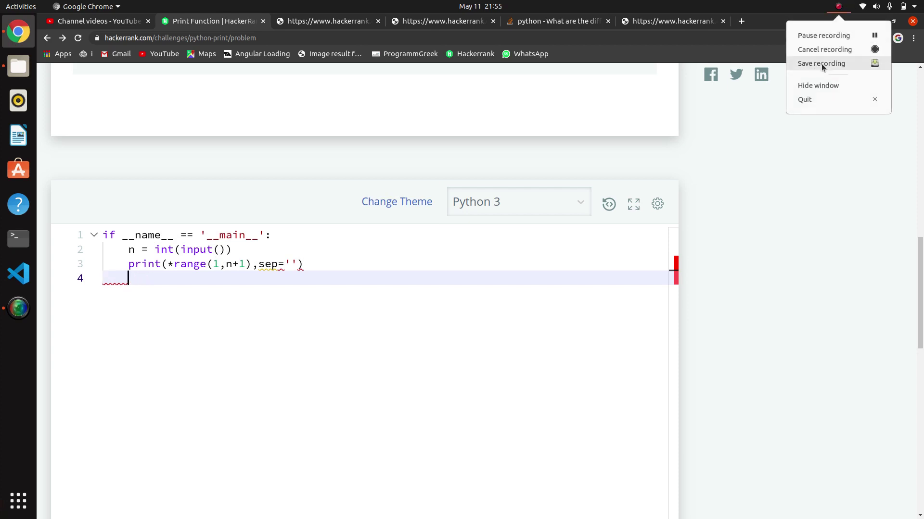